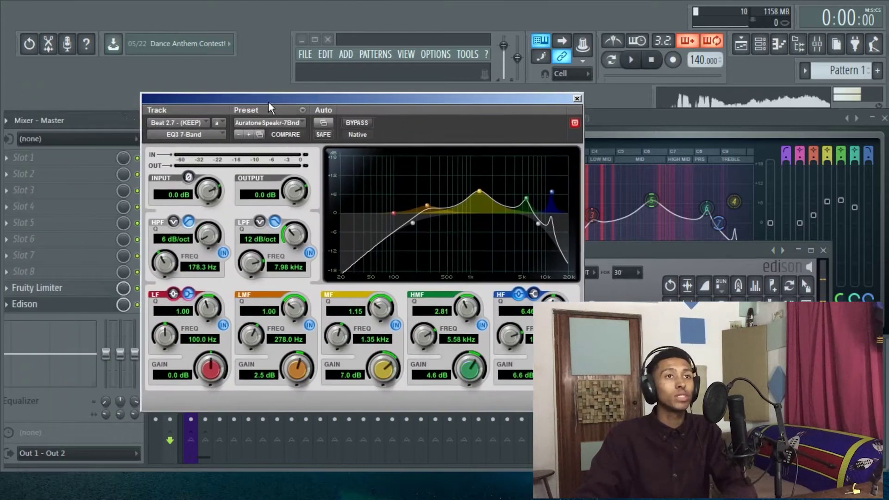
# Move the Pro Tools EQ3 7-Band window over the FL Studio mixer.
pyautogui.moveTo(263, 102); pyautogui.dragTo(295, 104)
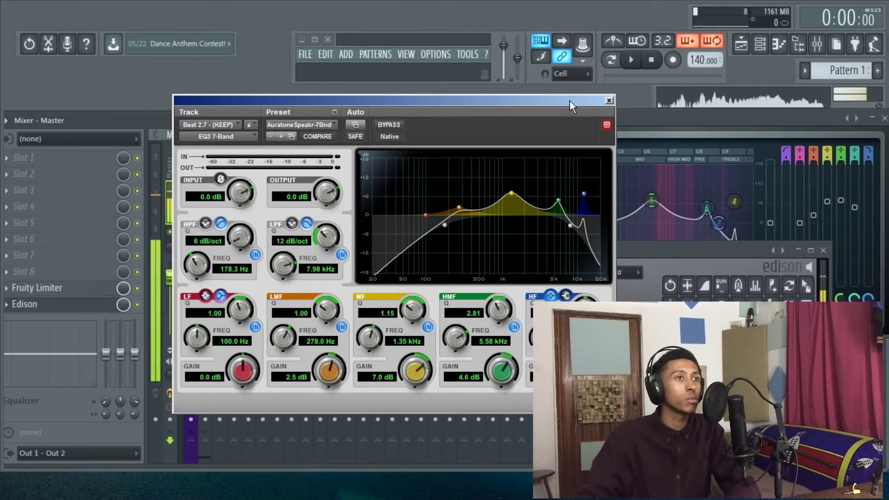
# Browse the EQ3 preset categories without choosing one, then reposition the EQ3 and Pro Tools EQ windows.
pyautogui.click(334, 112)
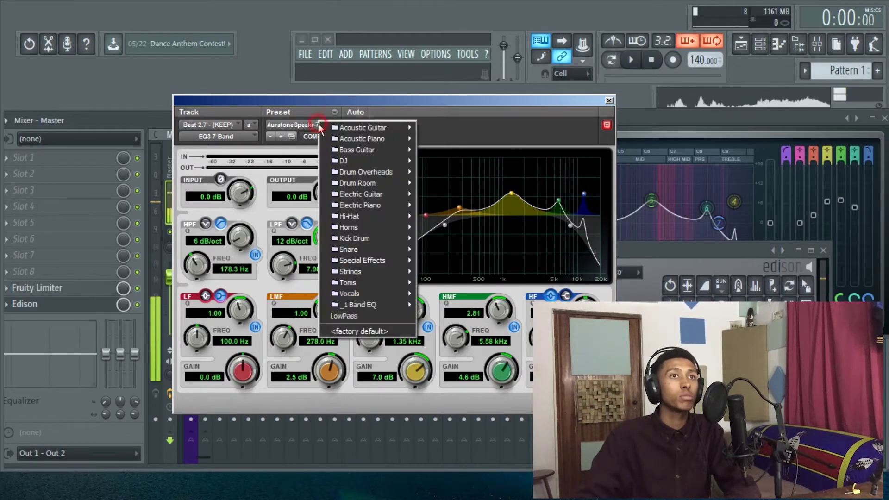
pyautogui.moveTo(368, 126)
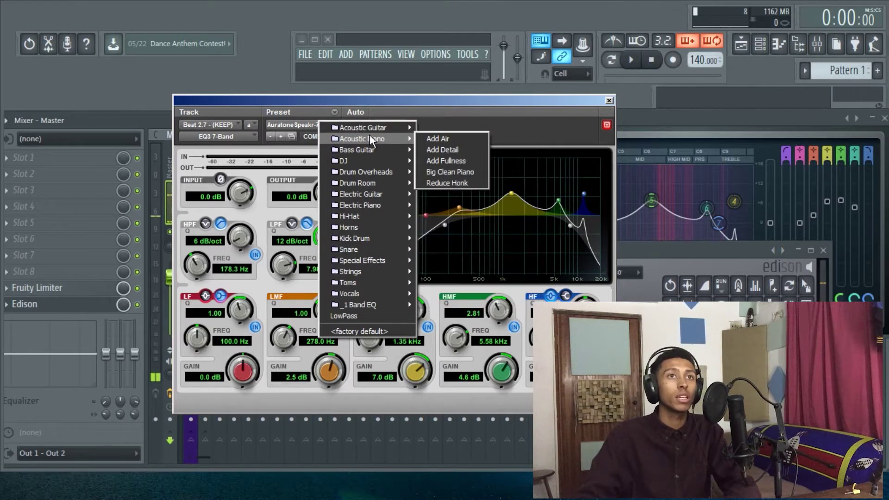
pyautogui.moveTo(371, 148)
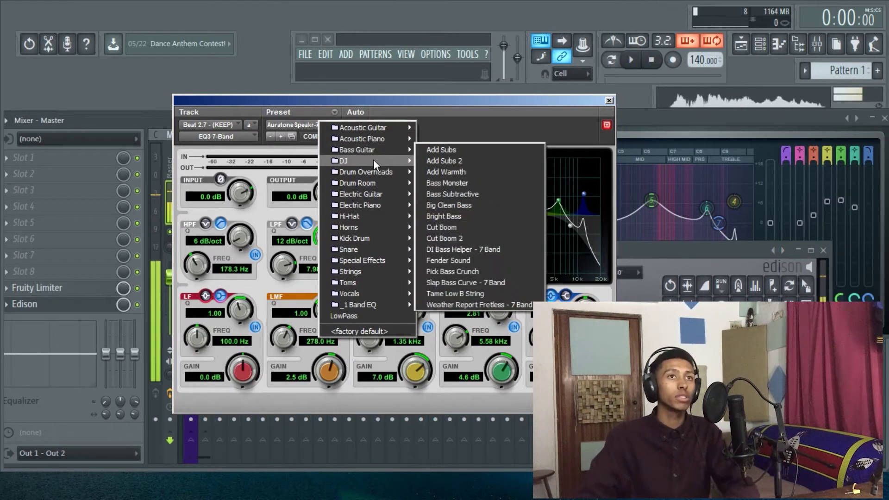
pyautogui.moveTo(375, 172)
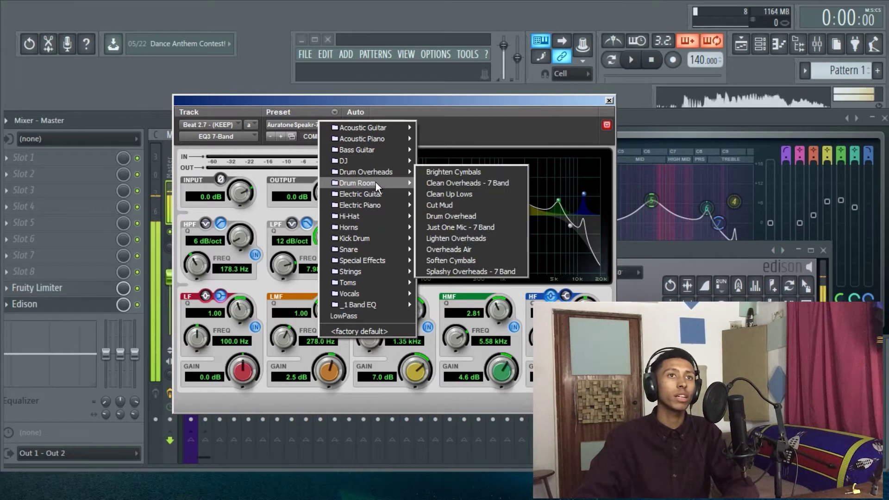
pyautogui.moveTo(380, 205)
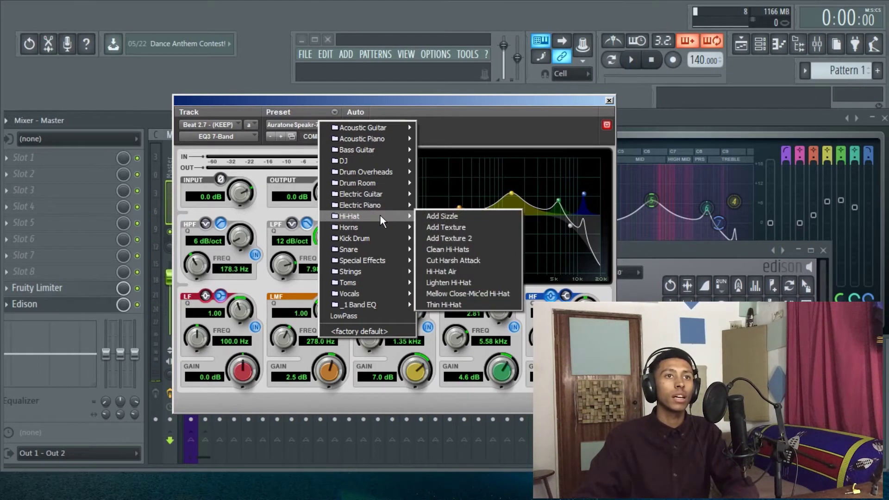
pyautogui.moveTo(383, 251)
pyautogui.click(540, 144)
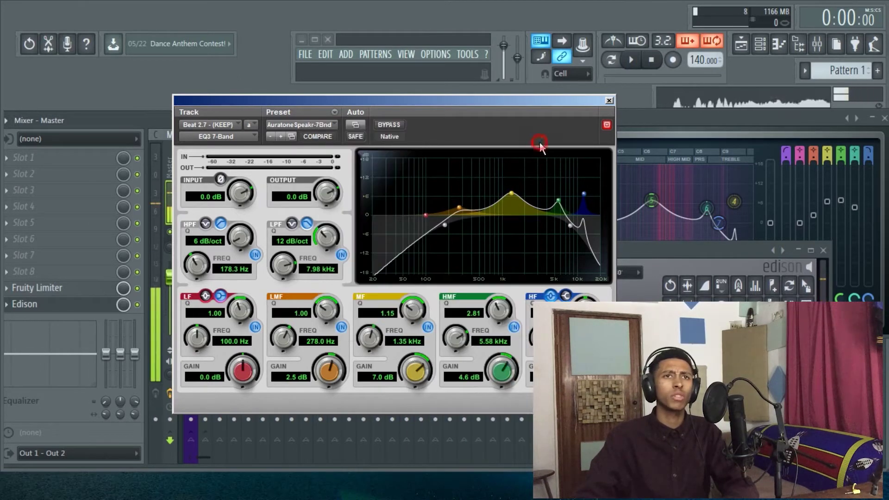
pyautogui.moveTo(399, 107); pyautogui.dragTo(276, 78)
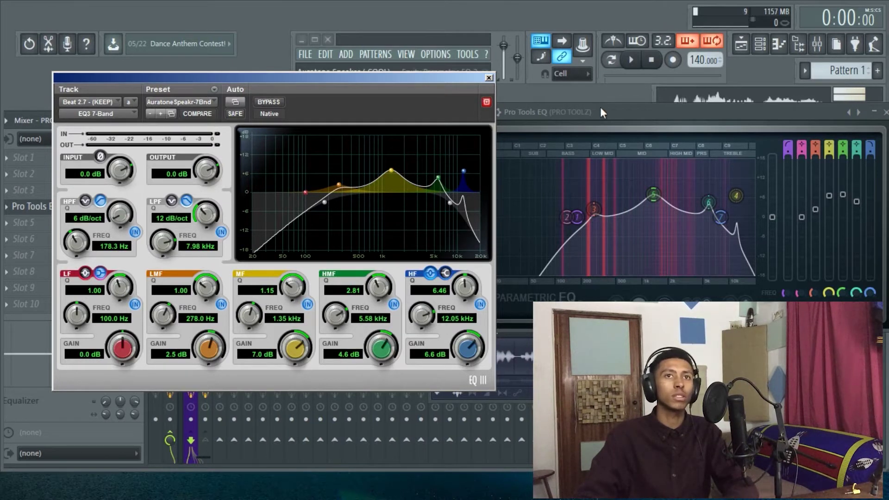
pyautogui.moveTo(600, 107); pyautogui.dragTo(554, 110)
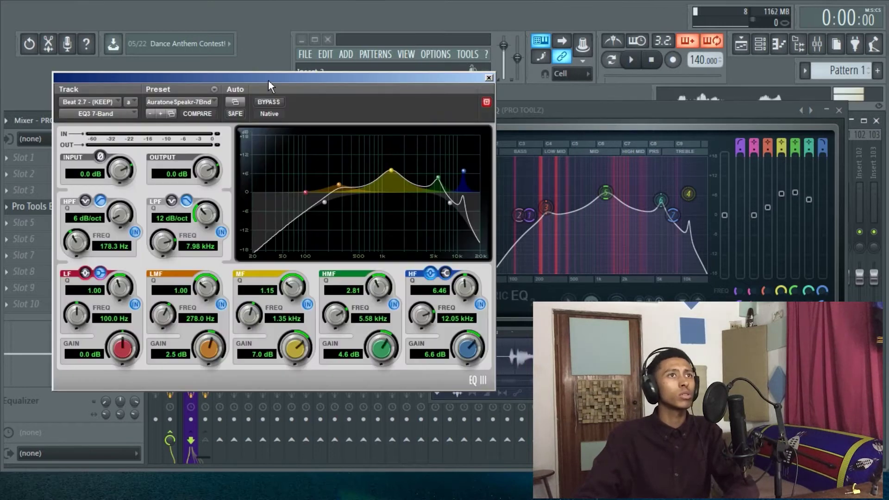
# Browse the EQ3 preset menu, keep the current preset, and close the EQ3 reference window.
pyautogui.moveTo(268, 80); pyautogui.dragTo(353, 109)
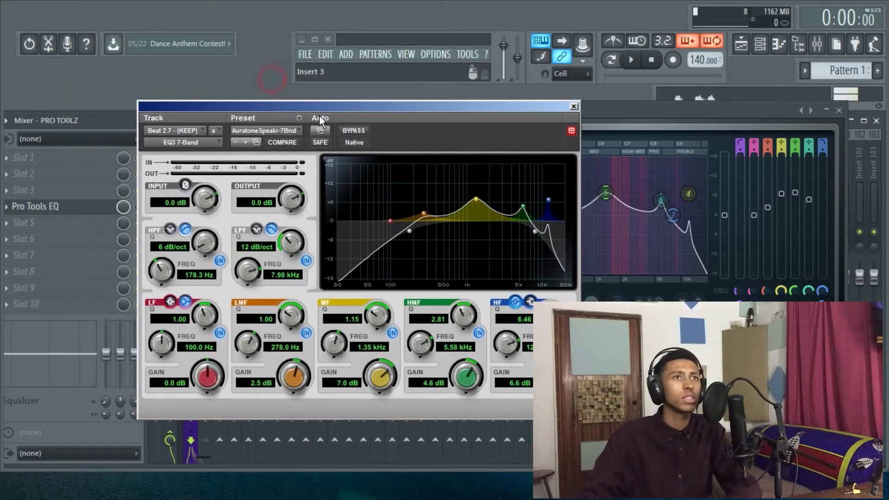
pyautogui.click(284, 129)
pyautogui.moveTo(315, 130)
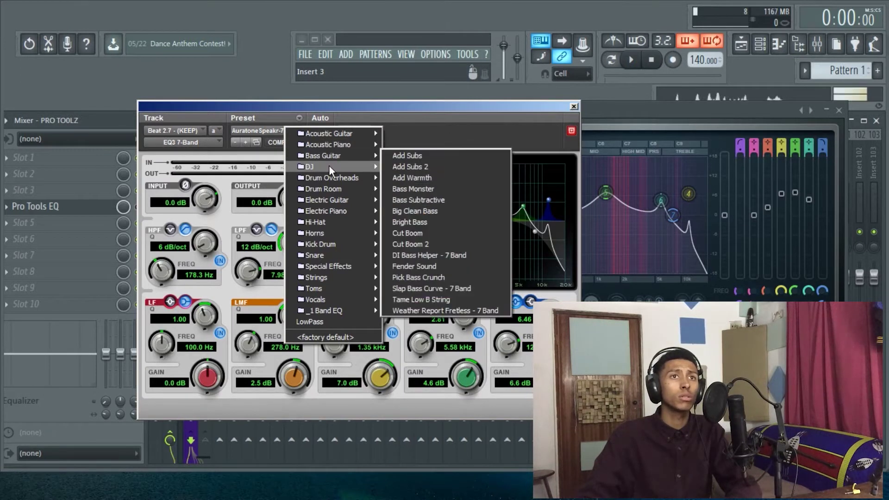
pyautogui.moveTo(333, 209)
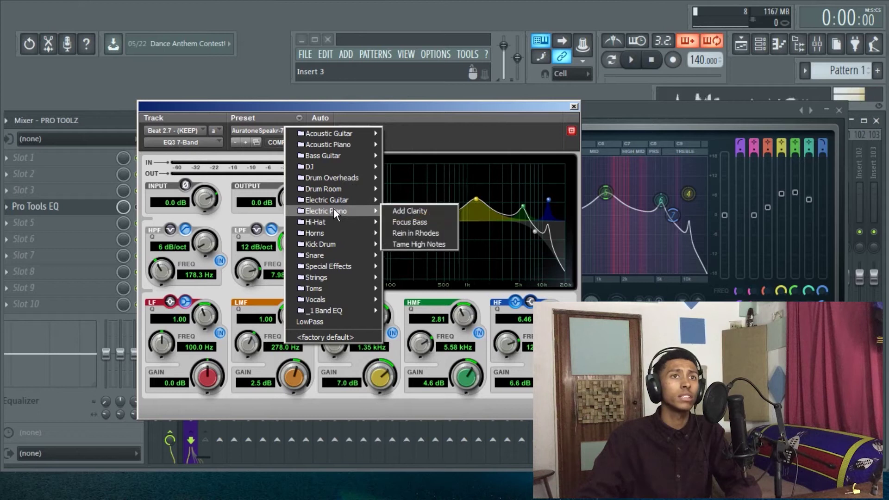
pyautogui.click(547, 137)
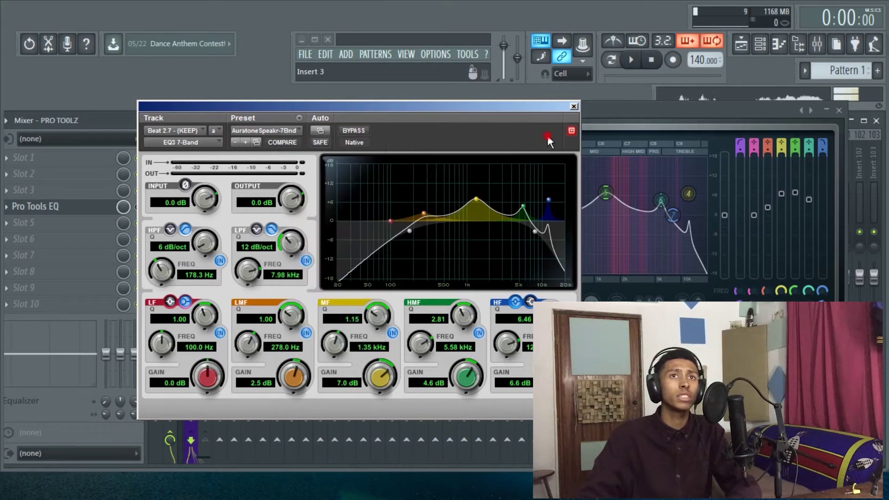
pyautogui.click(574, 107)
# Check the Pro Tools EQ plugin options, then move its window left.
pyautogui.click(435, 110)
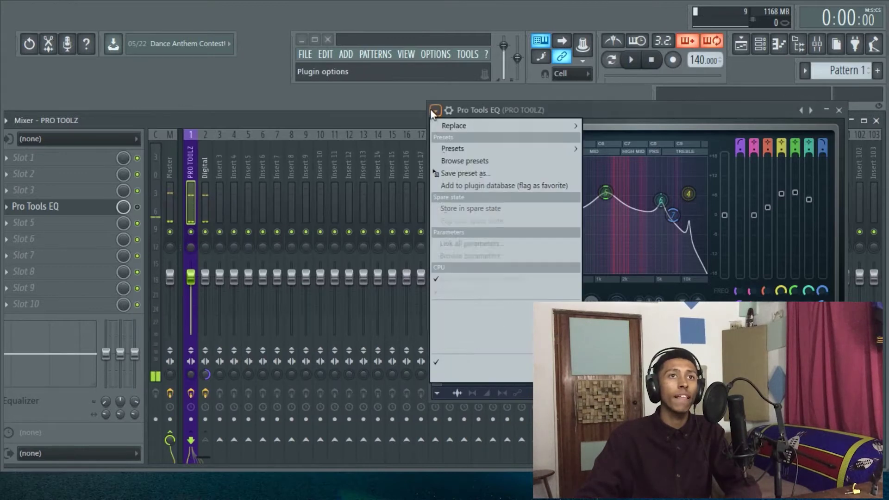
pyautogui.moveTo(455, 147)
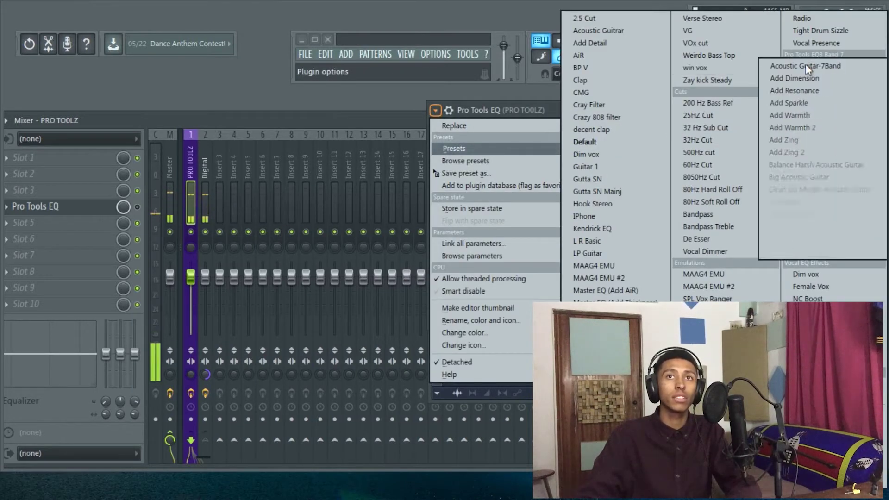
pyautogui.click(487, 107)
pyautogui.moveTo(487, 107); pyautogui.dragTo(296, 130)
pyautogui.moveTo(515, 134); pyautogui.dragTo(441, 125)
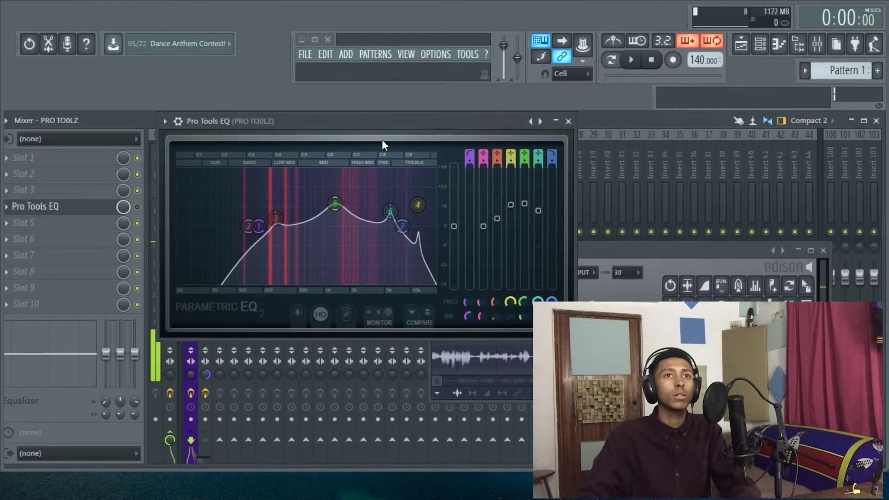
# Load the Aurotone Speaker (COOL) preset from Pro Tools EQ3 Band 7 > Special Effect.
pyautogui.click(165, 121)
pyautogui.moveTo(188, 160)
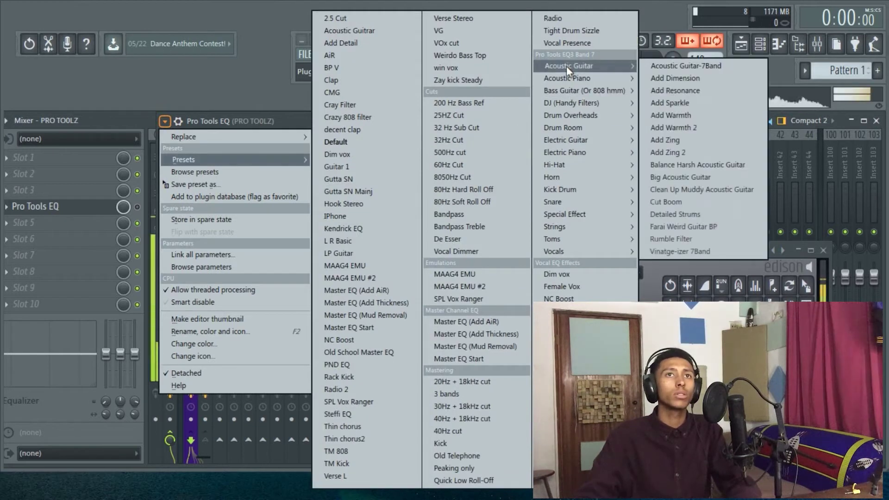
pyautogui.moveTo(568, 79)
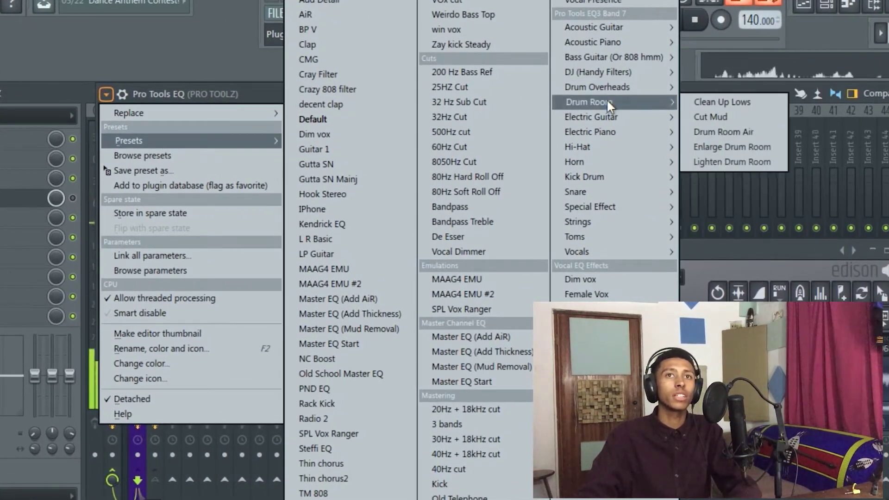
pyautogui.moveTo(609, 118)
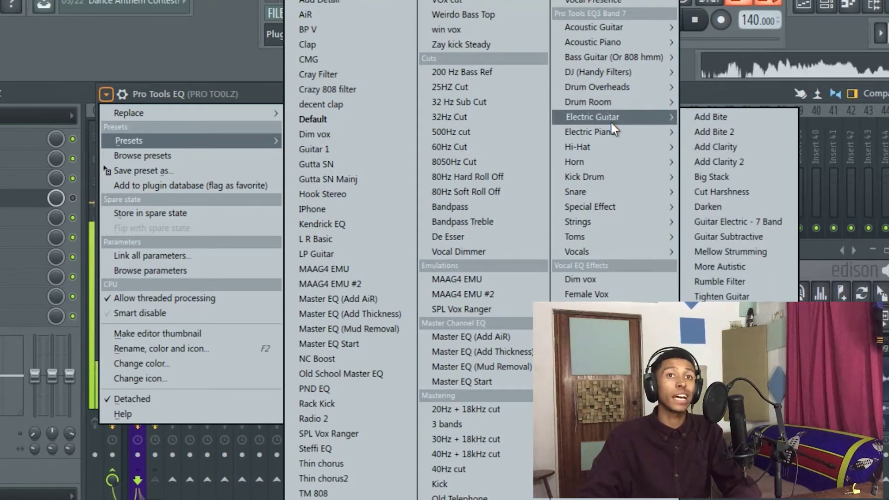
pyautogui.moveTo(617, 202)
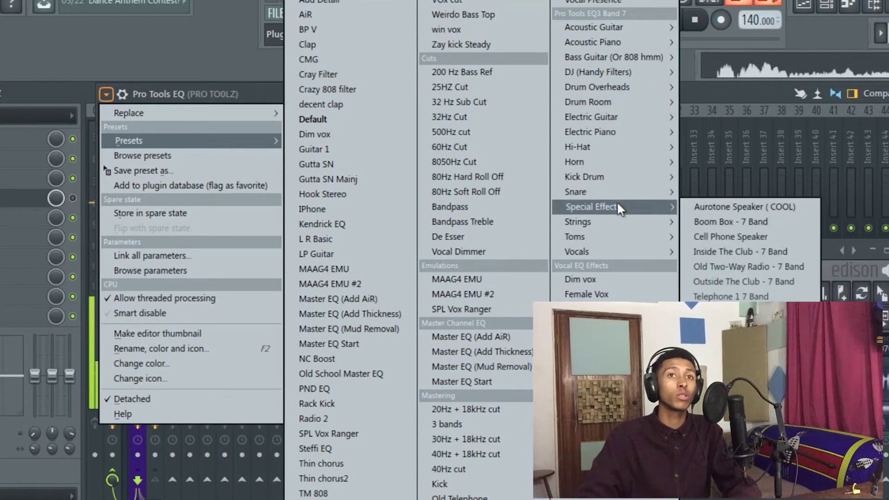
pyautogui.click(716, 207)
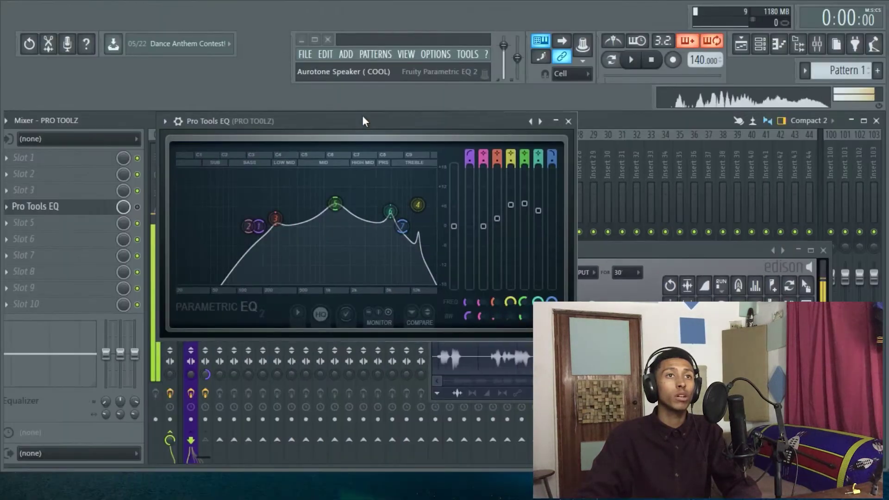
# Reload the Aurotone Speaker (COOL) preset into the Pro Tools EQ.
pyautogui.click(312, 117)
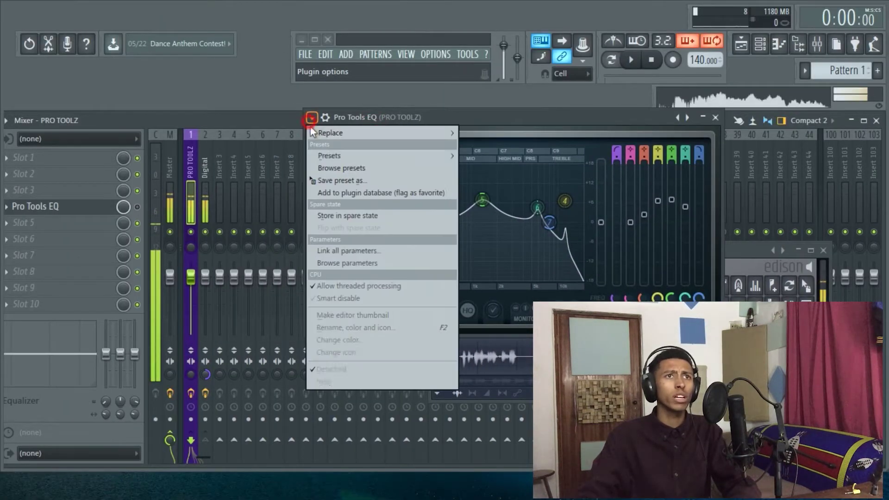
pyautogui.moveTo(333, 154)
pyautogui.moveTo(728, 214)
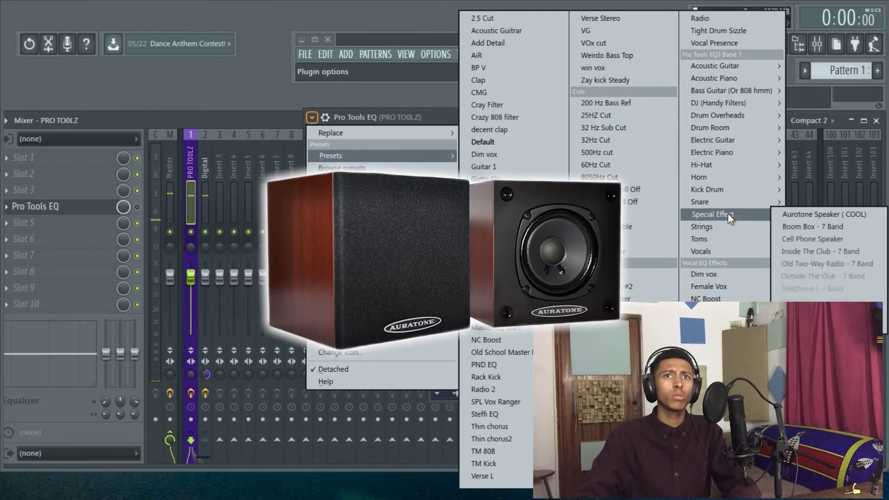
pyautogui.click(822, 216)
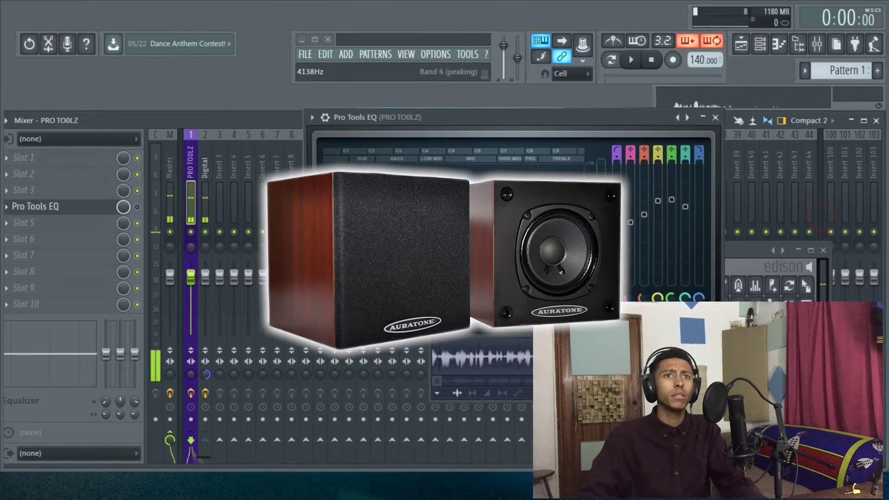
# Move the Pro Tools EQ and EQ3 7-Band windows aside and close the EQ3 window.
pyautogui.moveTo(475, 117); pyautogui.dragTo(514, 120)
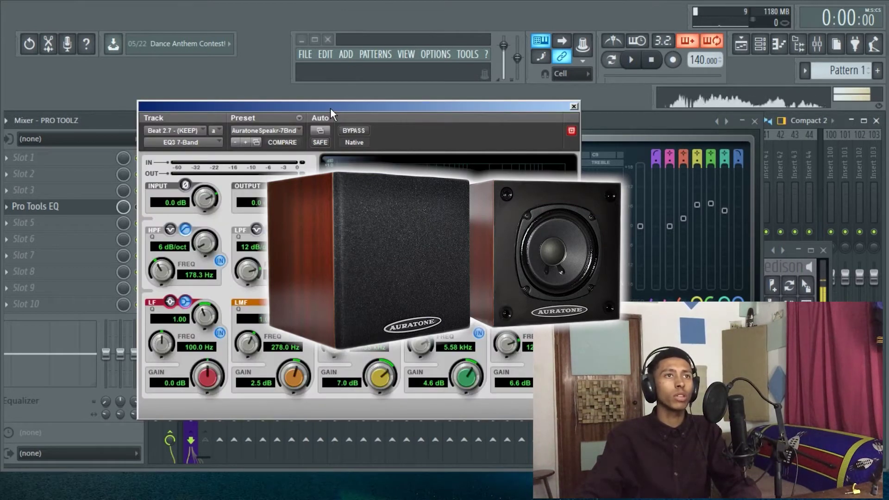
pyautogui.moveTo(329, 107); pyautogui.dragTo(398, 121)
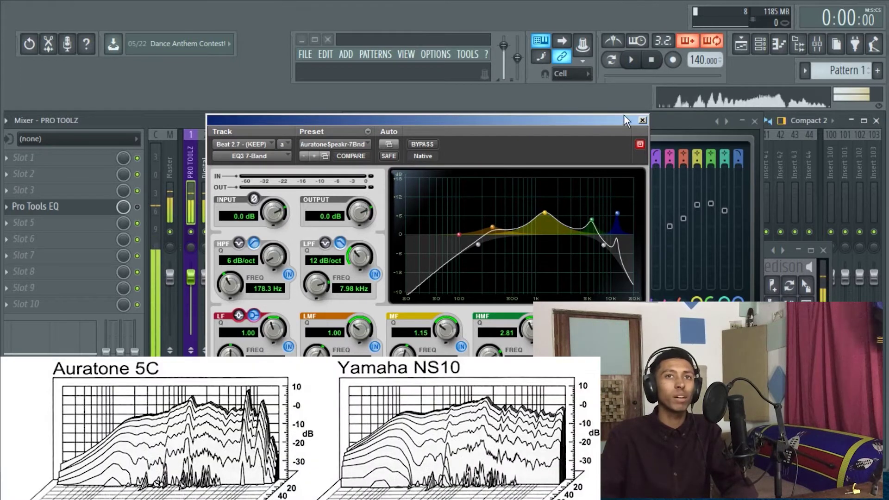
pyautogui.click(643, 120)
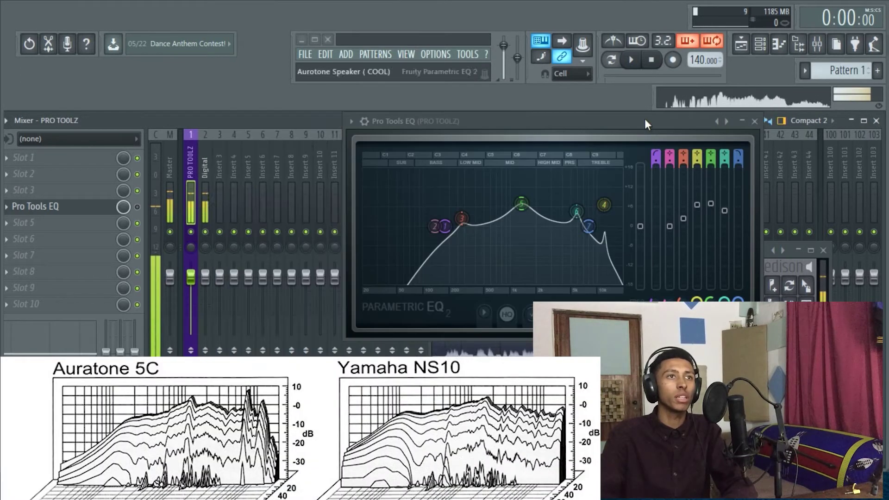
# Load the Inside The Club - 7 Band special-effect preset into the Pro Tools EQ.
pyautogui.click(353, 123)
pyautogui.moveTo(373, 157)
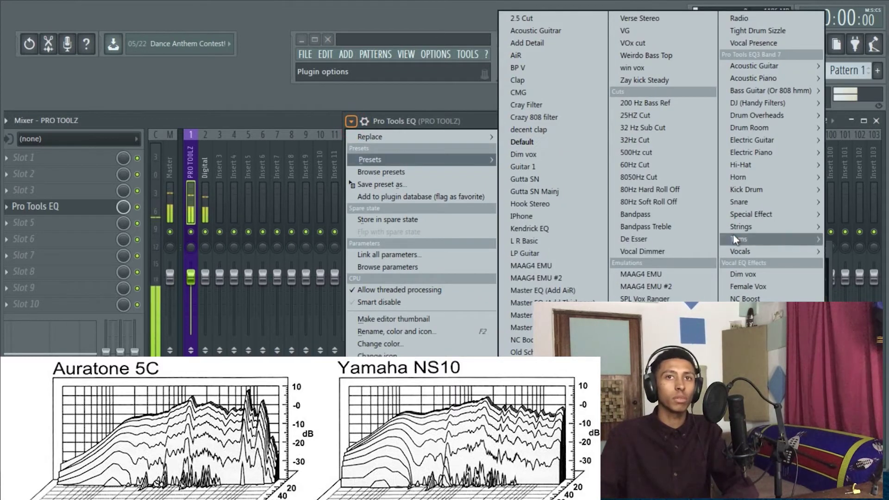
pyautogui.moveTo(758, 215)
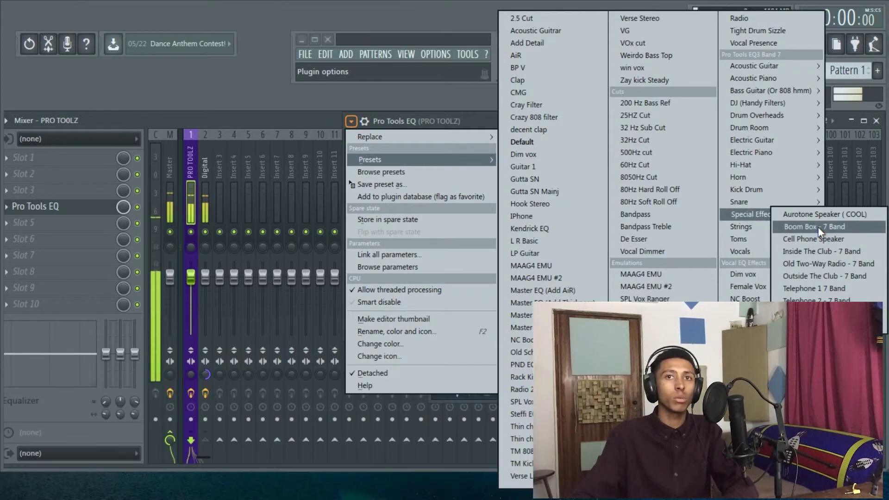
pyautogui.click(817, 251)
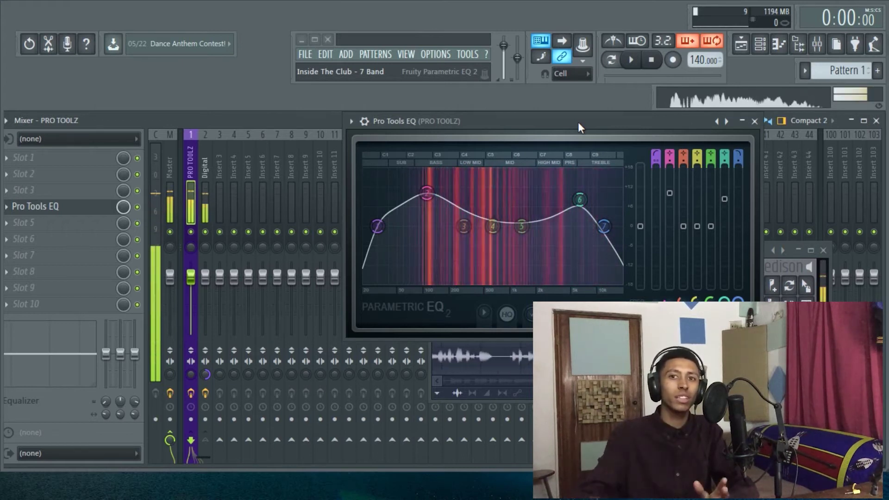
# Switch the Pro Tools EQ to the Telephone 1 7 Band preset.
pyautogui.click(352, 121)
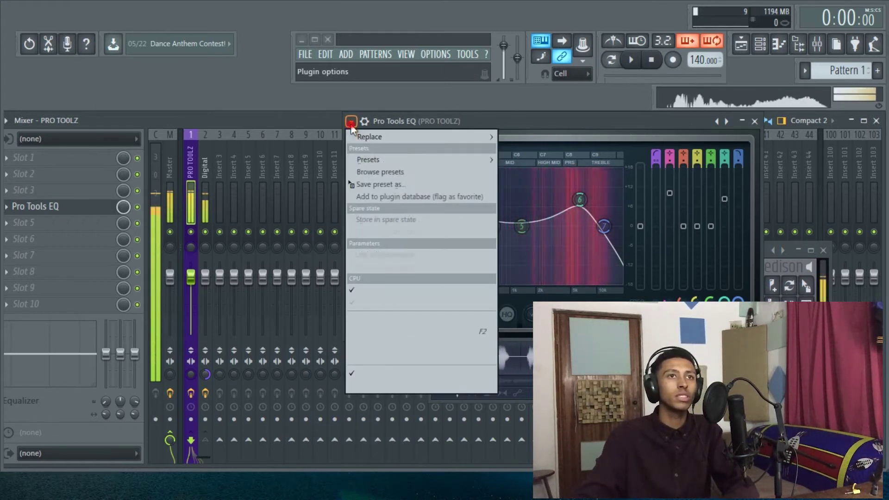
pyautogui.moveTo(369, 162)
pyautogui.moveTo(757, 214)
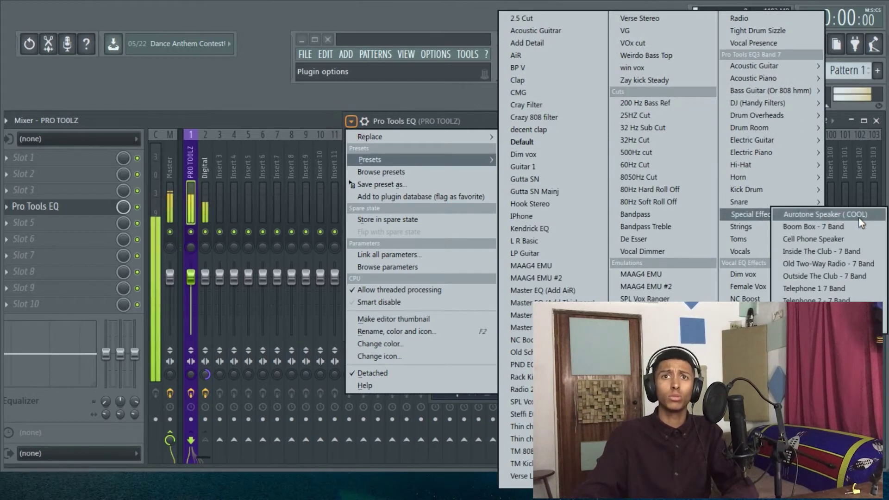
pyautogui.click(820, 299)
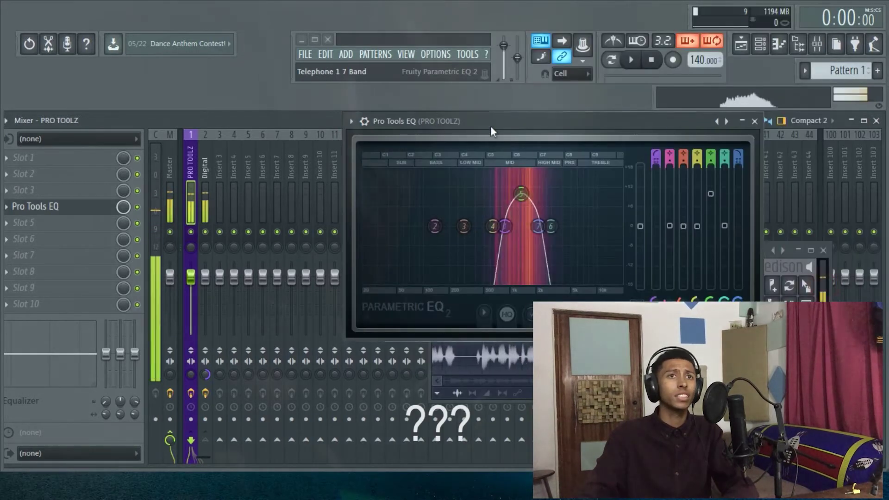
# Browse the Horn and Vocals presets and load Add AiR under Vocals.
pyautogui.click(352, 121)
pyautogui.moveTo(374, 163)
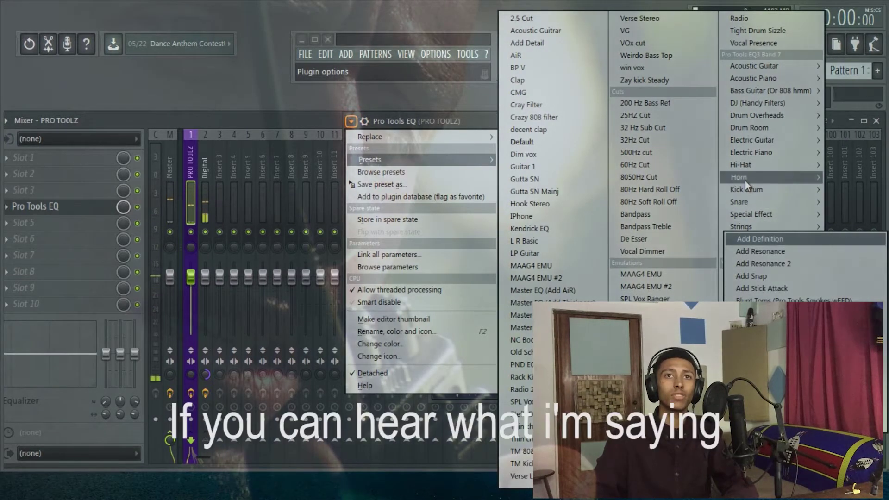
pyautogui.moveTo(745, 179)
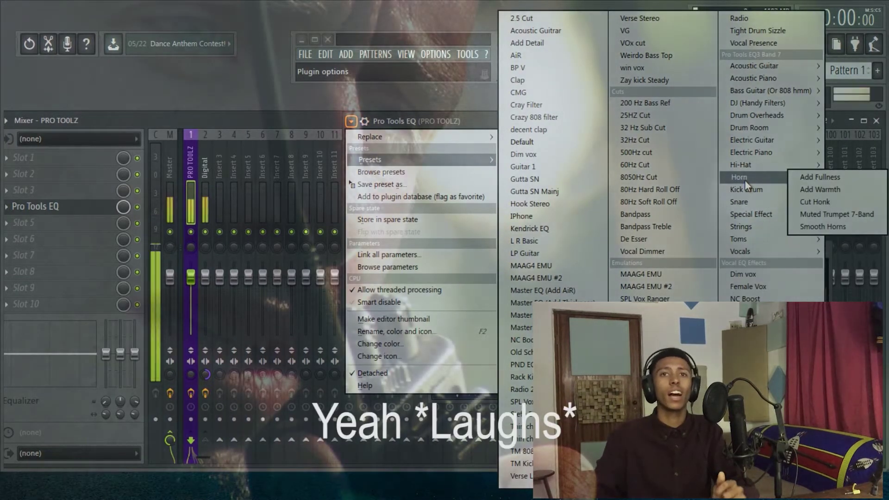
pyautogui.moveTo(755, 254)
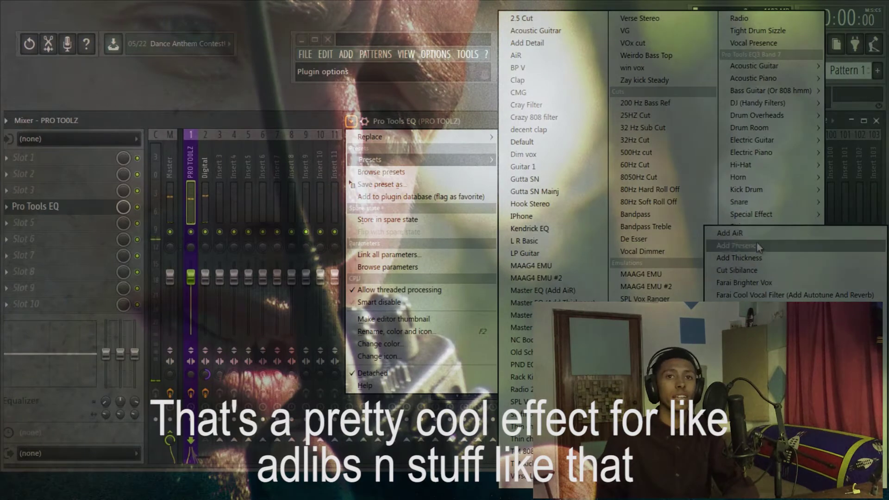
pyautogui.click(760, 259)
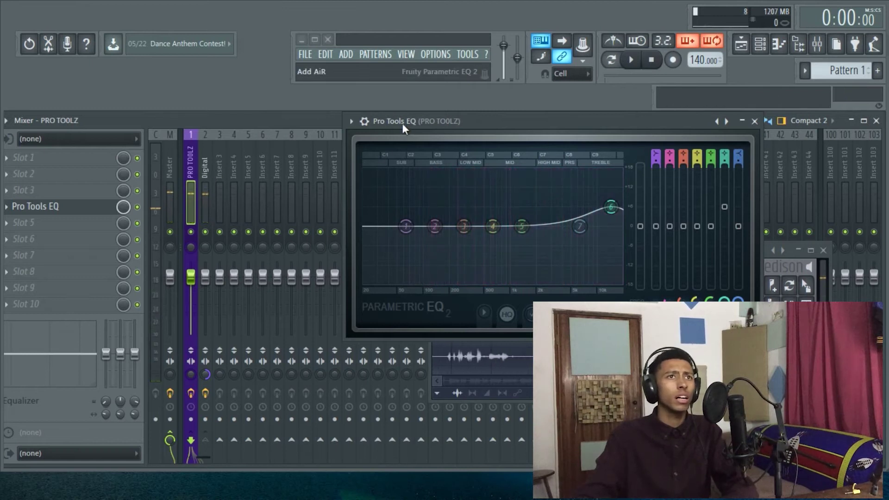
# Load the Brighten Cymbals preset from Drum Overheads into the Pro Tools EQ.
pyautogui.click(351, 122)
pyautogui.moveTo(367, 158)
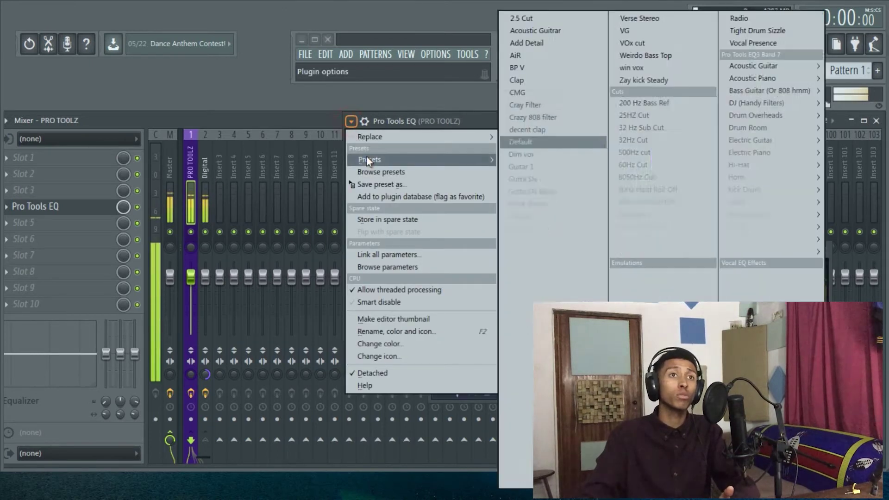
pyautogui.moveTo(775, 96)
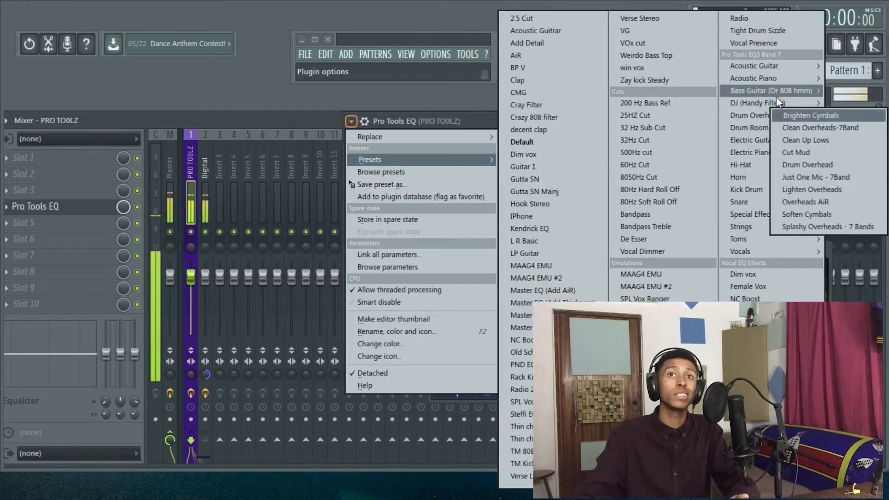
pyautogui.click(815, 116)
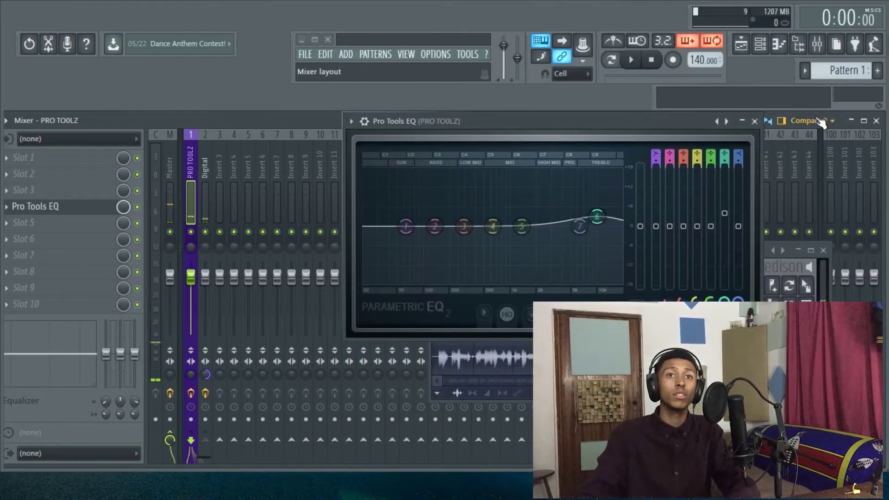
# Load a Vocals preset with a high-shelf boost into the Pro Tools EQ.
pyautogui.click(351, 121)
pyautogui.moveTo(371, 159)
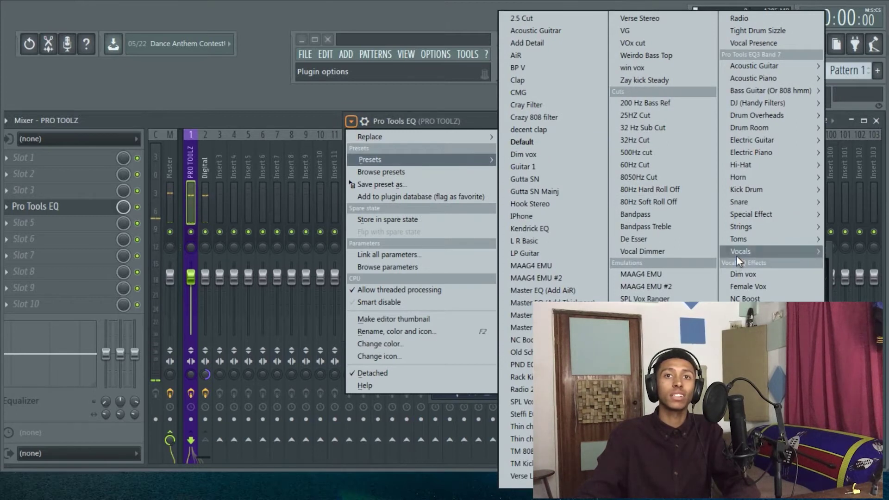
pyautogui.moveTo(736, 255)
pyautogui.click(834, 230)
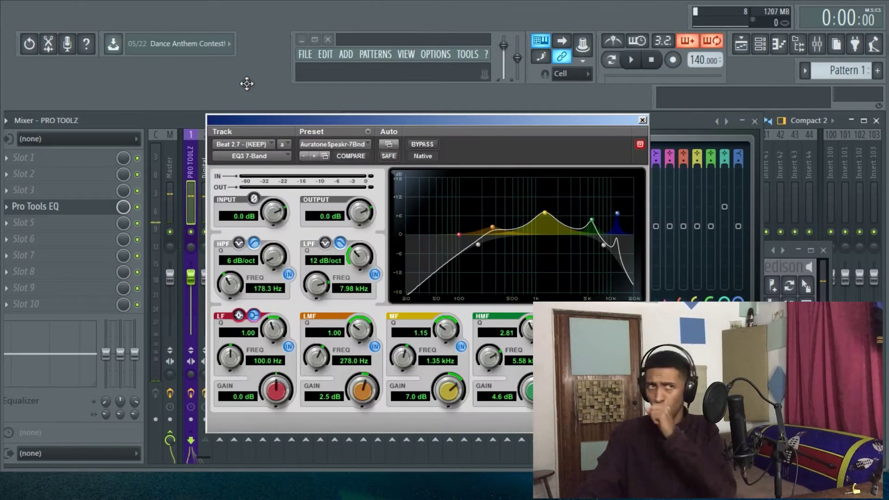
# In the EQ3 7-Band, try Clean, Bright Snare, then load Brighten Cymbals.
pyautogui.click(320, 145)
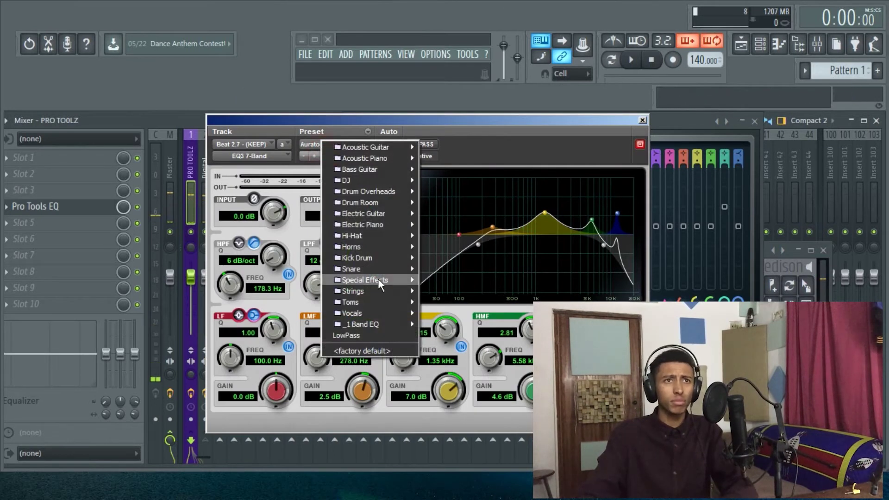
pyautogui.moveTo(374, 270)
pyautogui.click(483, 265)
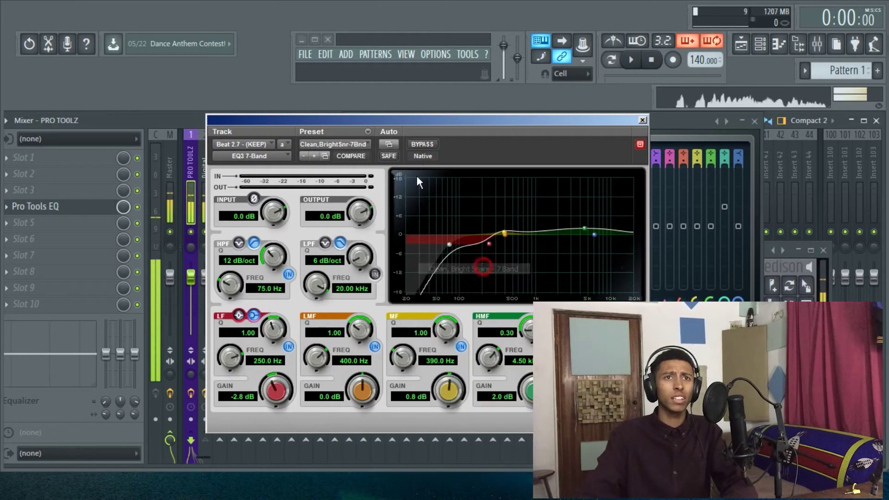
pyautogui.click(329, 144)
pyautogui.moveTo(375, 192)
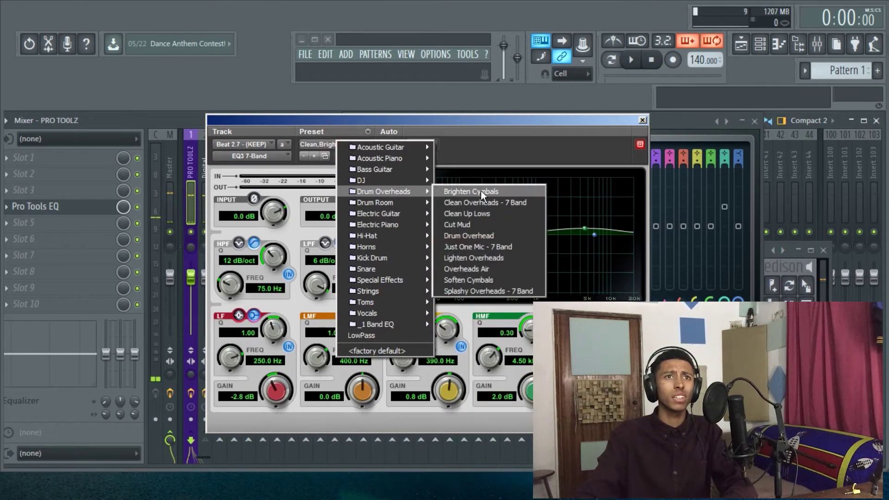
pyautogui.click(481, 190)
pyautogui.moveTo(557, 122)
pyautogui.mouseDown()
pyautogui.moveTo(368, 114)
pyautogui.moveTo(560, 129)
pyautogui.mouseUp()
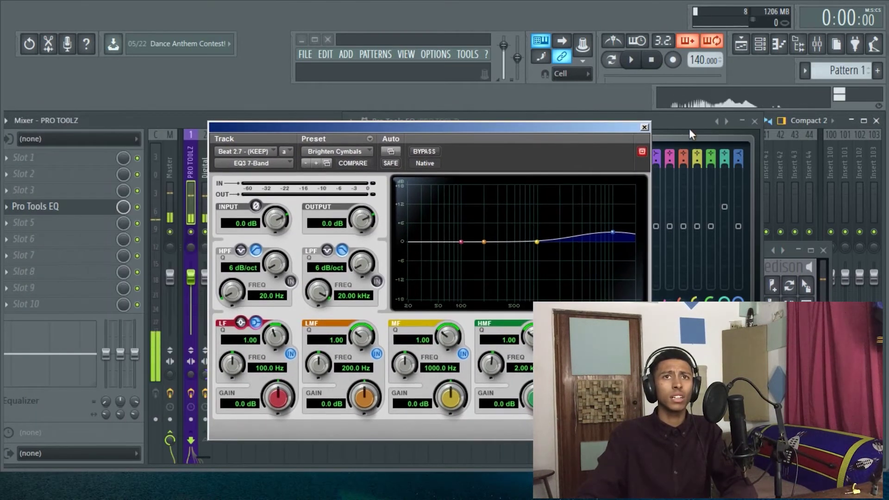
# Load Brighten Cymbals into the Pro Tools EQ and play the track to compare both EQs.
pyautogui.click(689, 131)
pyautogui.click(371, 123)
pyautogui.moveTo(487, 160)
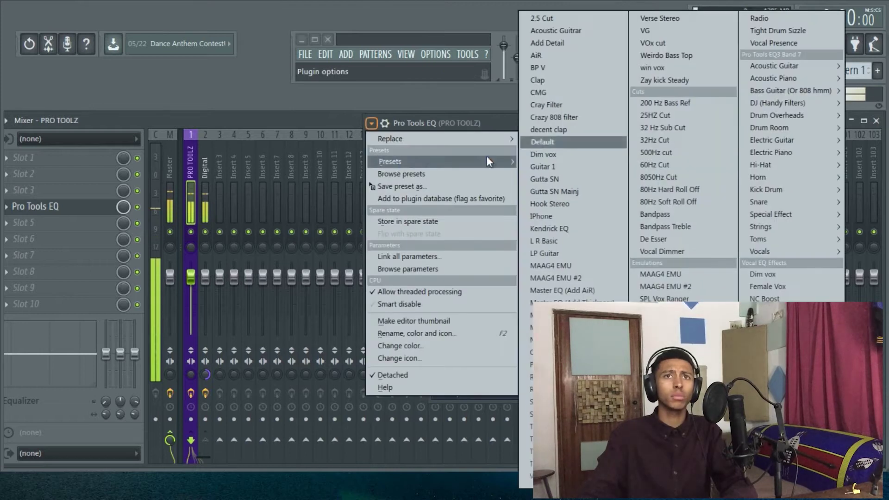
pyautogui.click(801, 116)
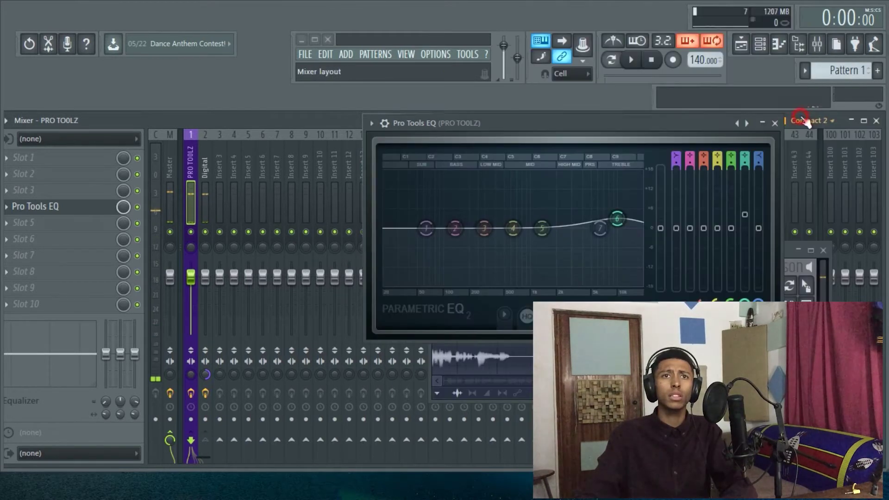
pyautogui.press('space')
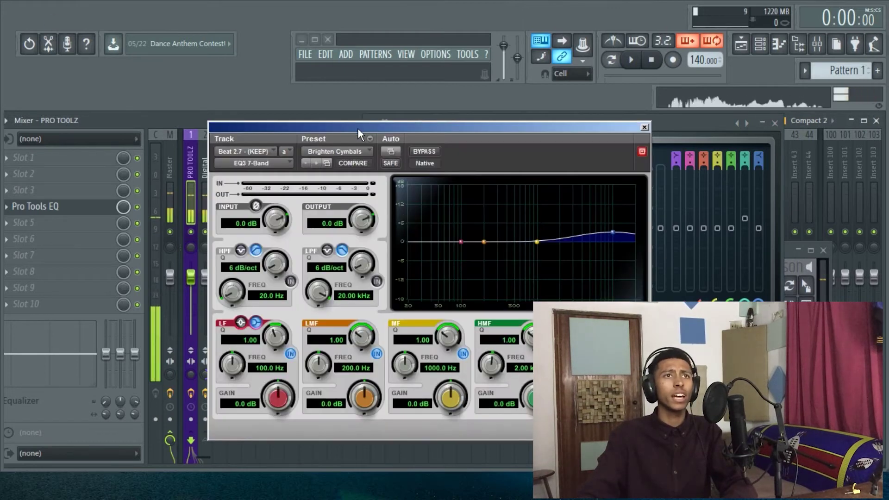
pyautogui.moveTo(357, 129); pyautogui.dragTo(197, 96)
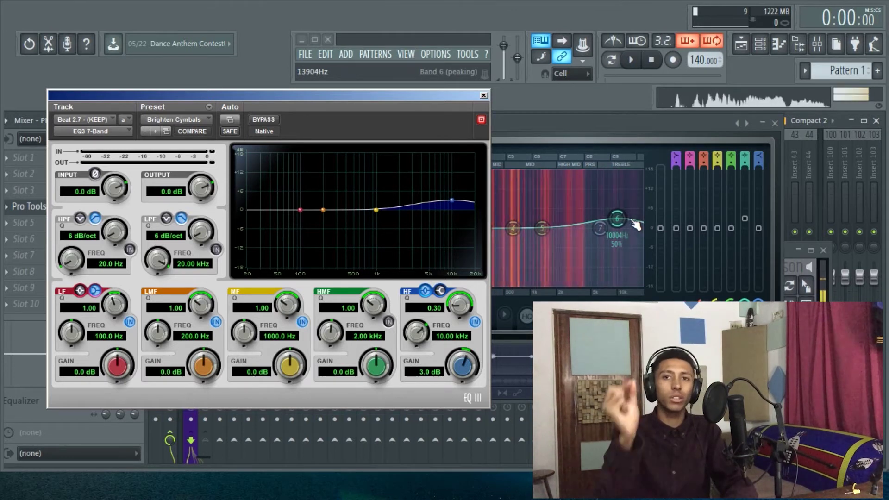
# Hide the EQ3 reference, reposition the Pro Tools EQ window, and switch the EQ off and back on.
pyautogui.click(654, 124)
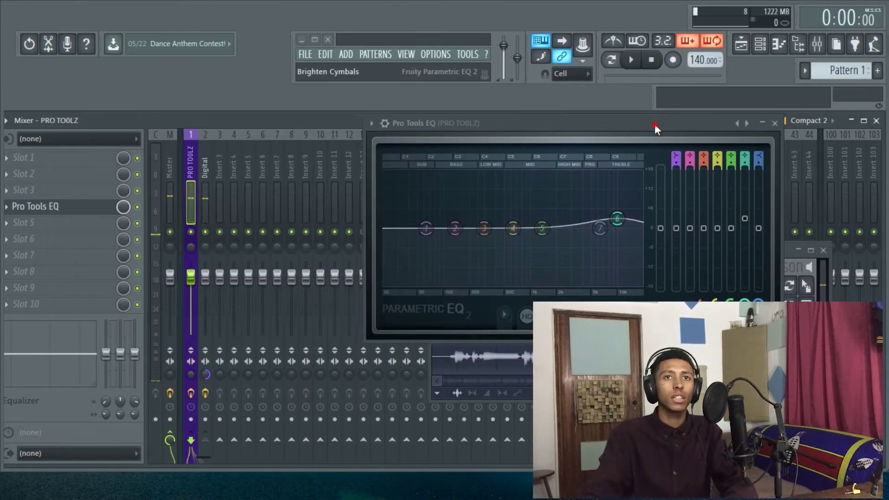
pyautogui.moveTo(654, 124); pyautogui.dragTo(701, 123)
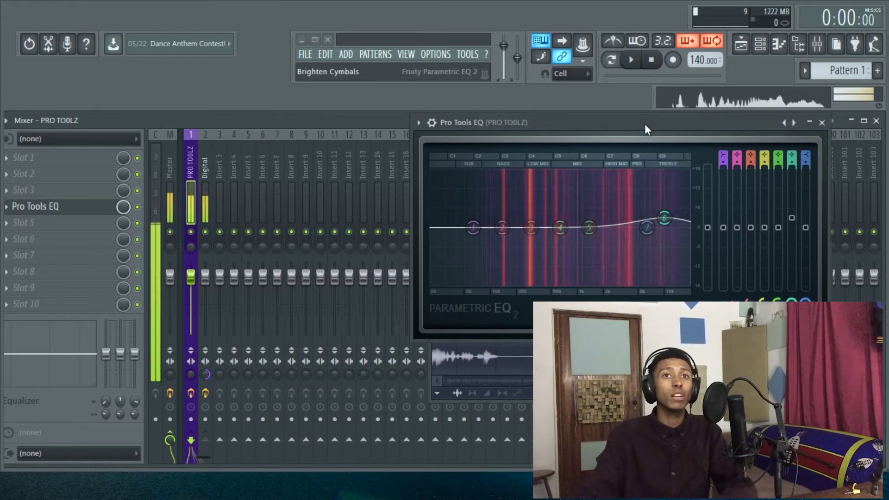
pyautogui.moveTo(645, 124); pyautogui.dragTo(533, 126)
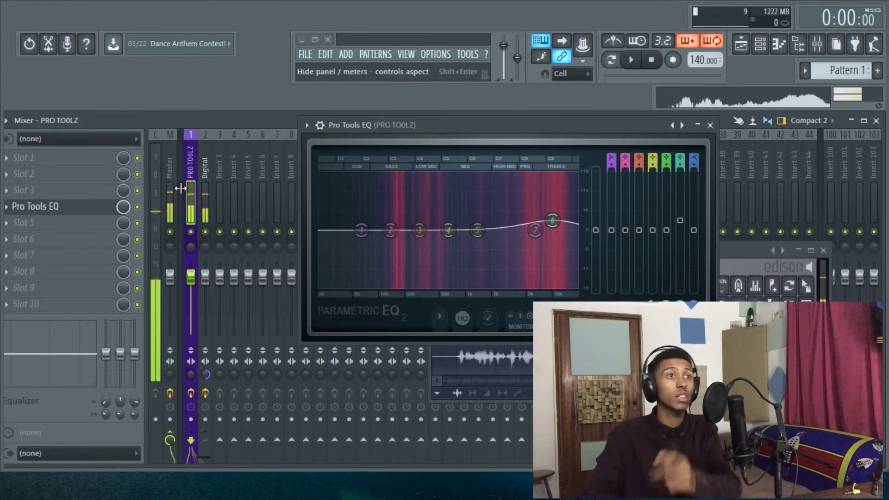
pyautogui.click(137, 207)
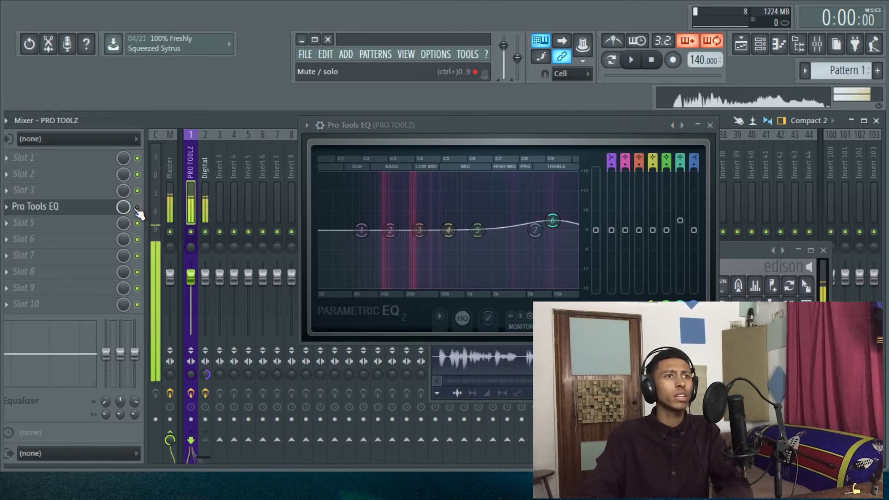
pyautogui.click(137, 207)
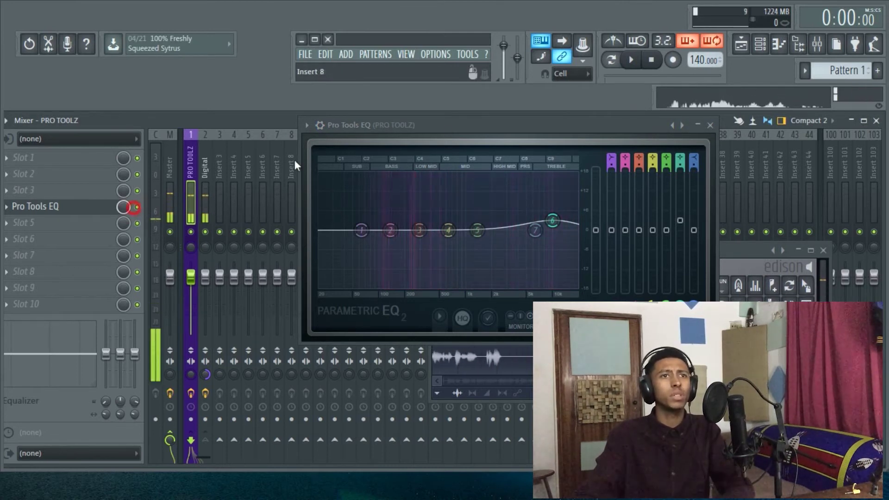
# Load a preset from the Vocals presets into the Pro Tools EQ.
pyautogui.click(307, 125)
pyautogui.moveTo(327, 162)
pyautogui.moveTo(710, 249)
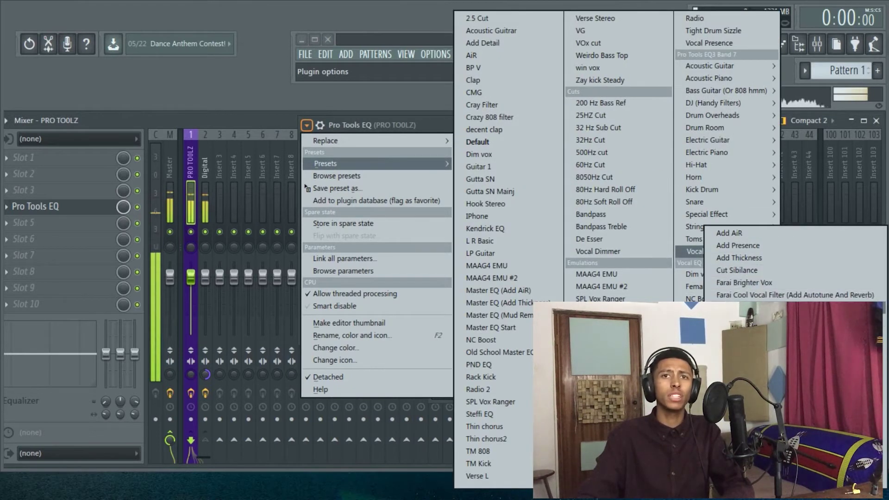
pyautogui.click(827, 295)
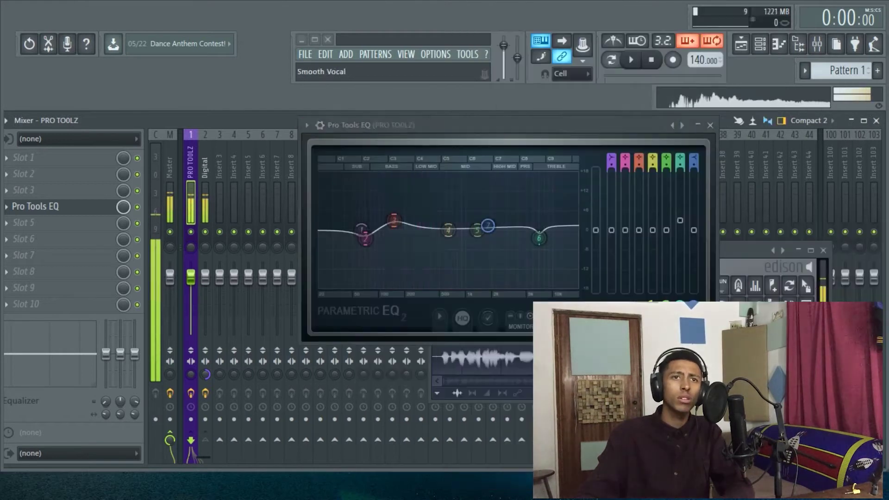
# Switch the EQ to the Cool Vocal Filter preset for a steep low cut, then close its window.
pyautogui.click(307, 126)
pyautogui.moveTo(326, 164)
pyautogui.moveTo(759, 256)
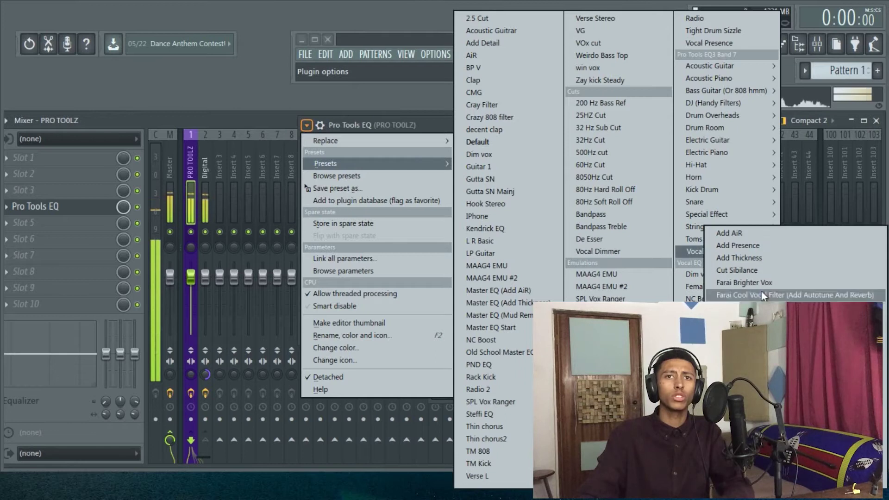
pyautogui.click(794, 295)
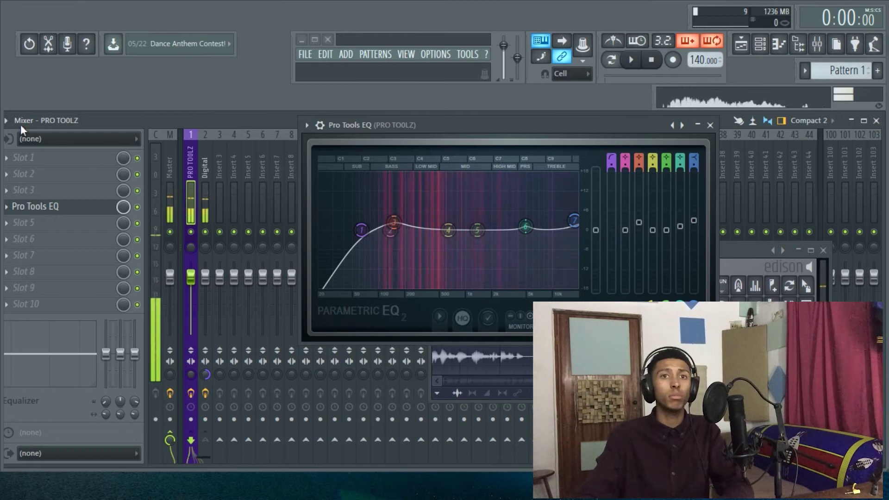
pyautogui.click(688, 127)
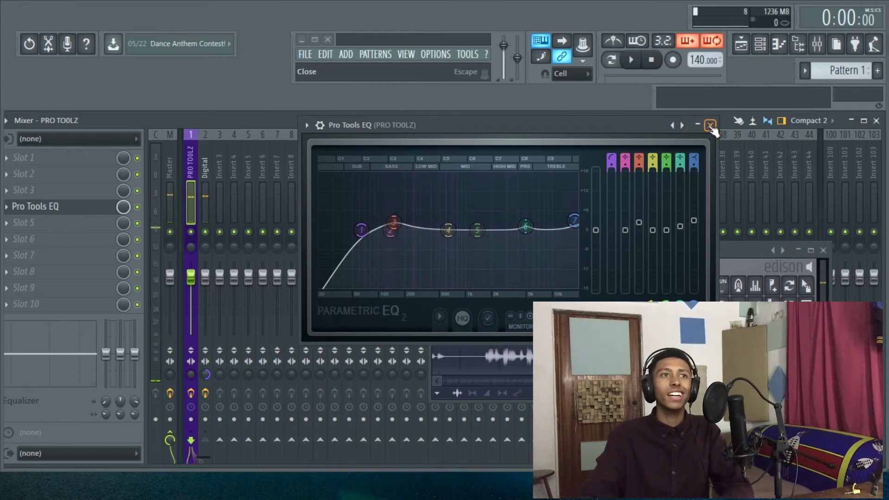
pyautogui.click(710, 125)
# Select the PRO TOOLZ mixer track.
pyautogui.click(198, 198)
pyautogui.click(193, 199)
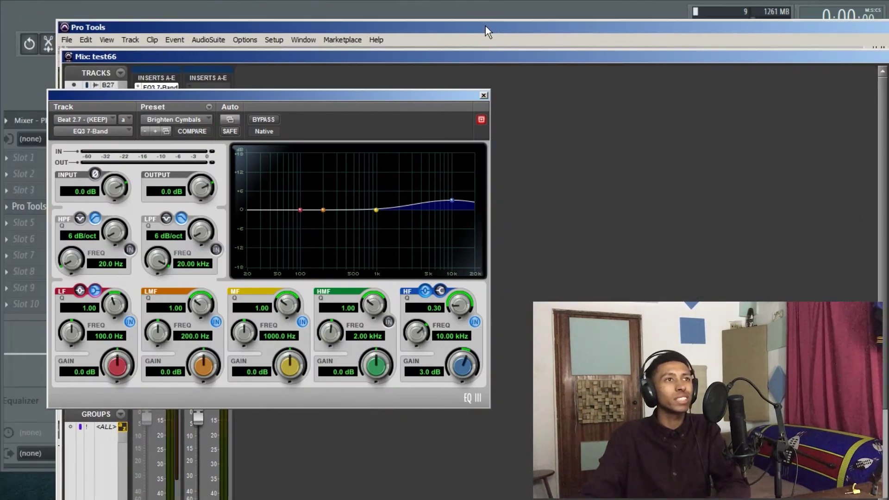
# Maximise Pro Tools, close its Mix window, move the EQ3 plugin lower-left, and minimise Pro Tools.
pyautogui.doubleClick(446, 4)
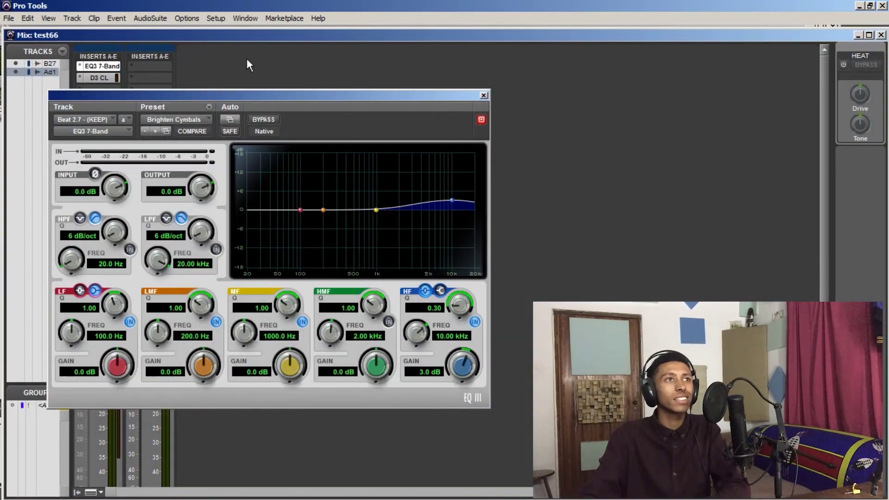
pyautogui.click(881, 36)
pyautogui.moveTo(391, 96); pyautogui.dragTo(422, 305)
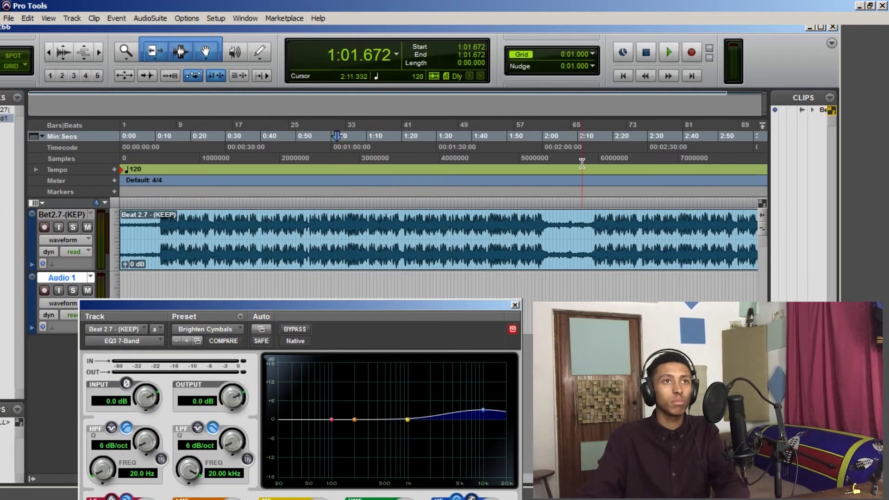
pyautogui.click(859, 5)
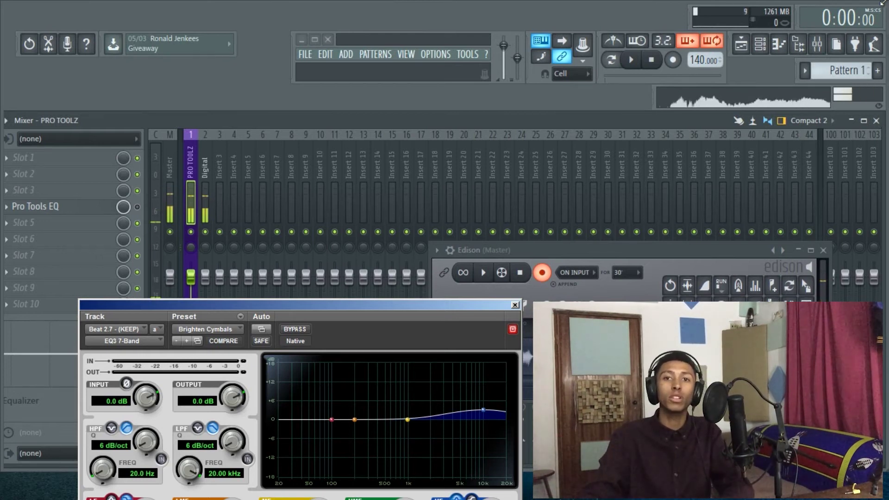
# Bring FL Studio's mixer to the front, hiding the floating EQ3 window.
pyautogui.click(417, 307)
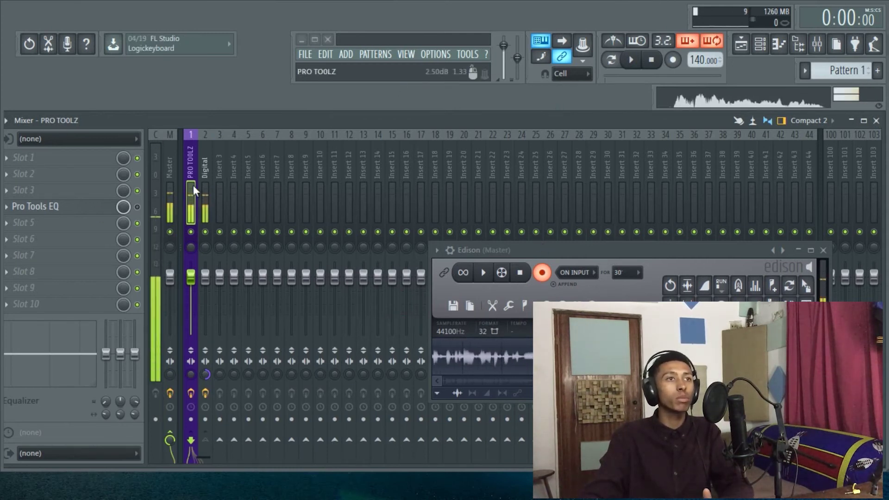
# Load the Add AiR vocal preset into the Pro Tools EQ, then step on to Add Presence.
pyautogui.click(83, 213)
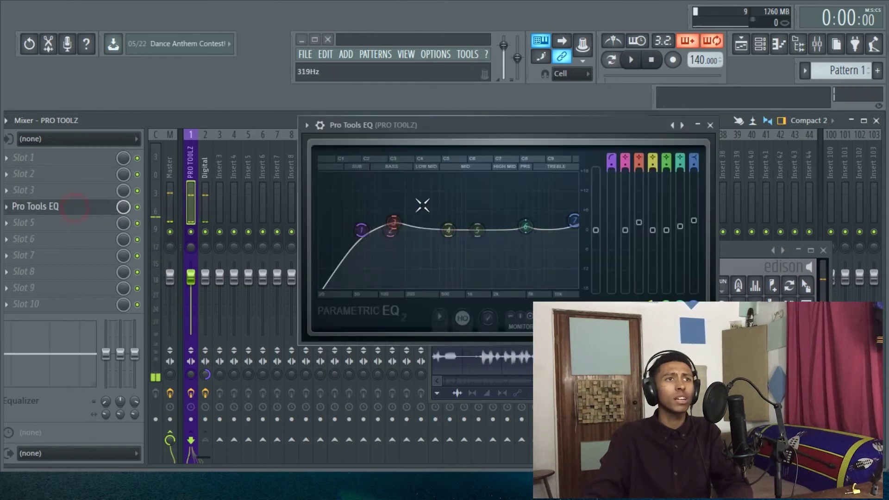
pyautogui.click(306, 125)
pyautogui.moveTo(330, 168)
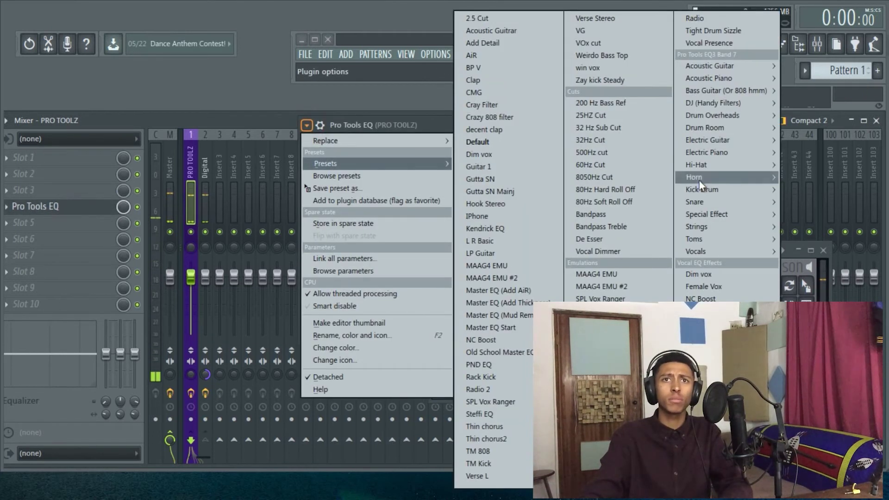
pyautogui.moveTo(711, 253)
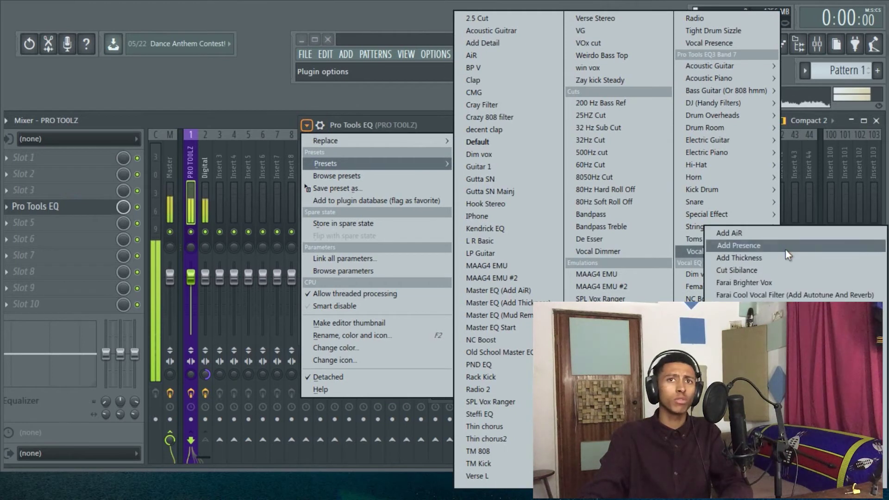
pyautogui.click(766, 235)
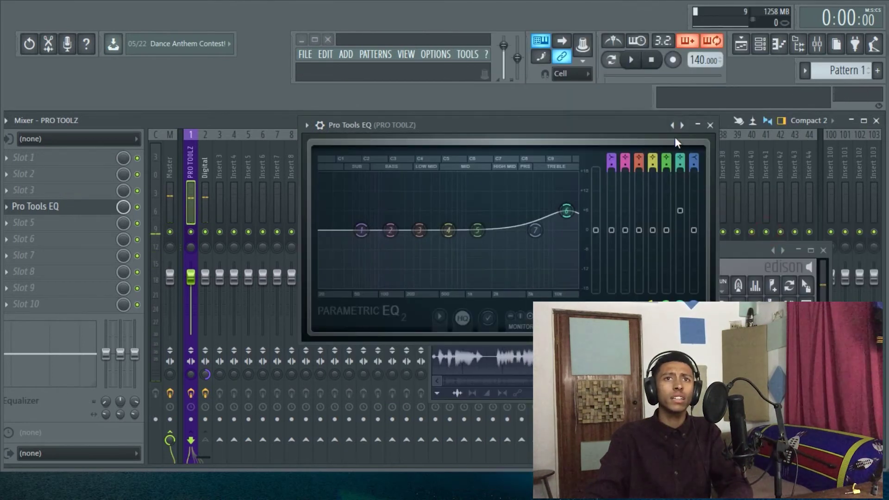
pyautogui.click(682, 125)
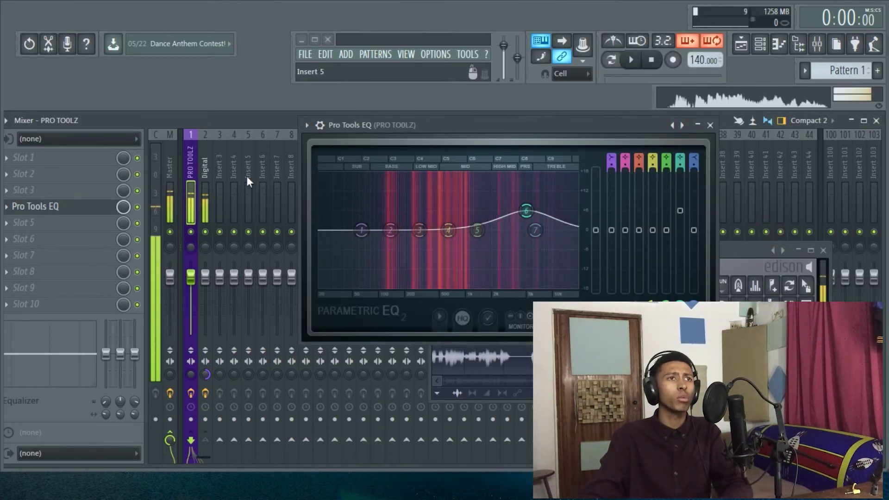
# Leave the preset list unchanged and move the Edison window up over the mixer.
pyautogui.click(306, 125)
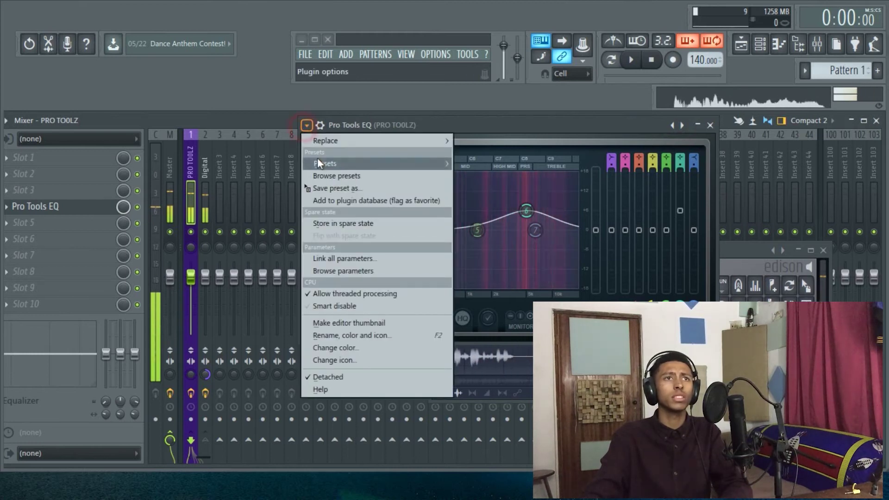
pyautogui.moveTo(318, 163)
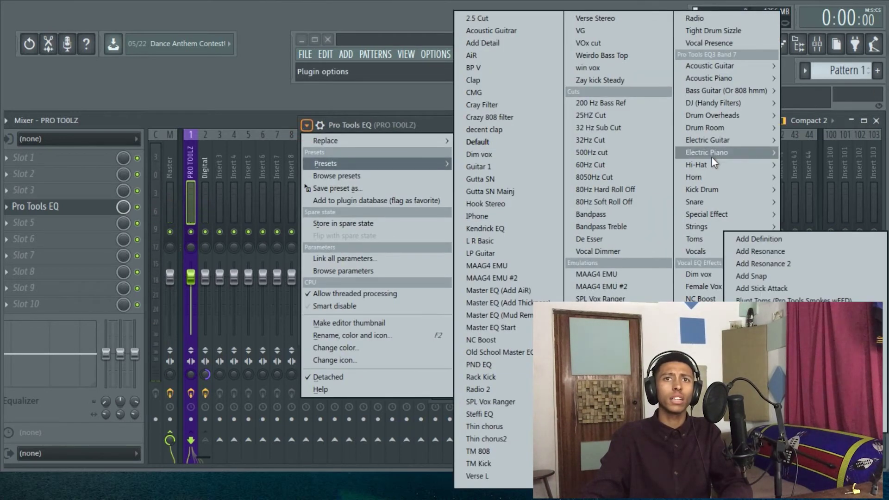
pyautogui.click(190, 131)
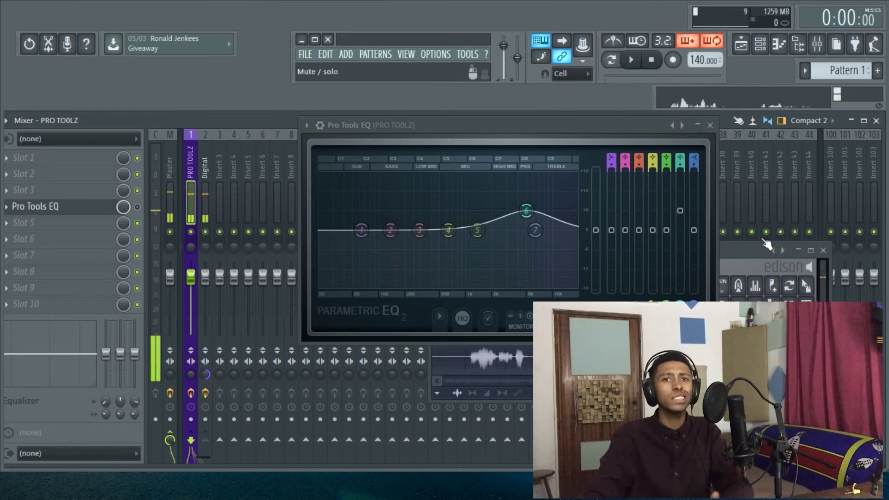
pyautogui.moveTo(745, 252); pyautogui.dragTo(699, 204)
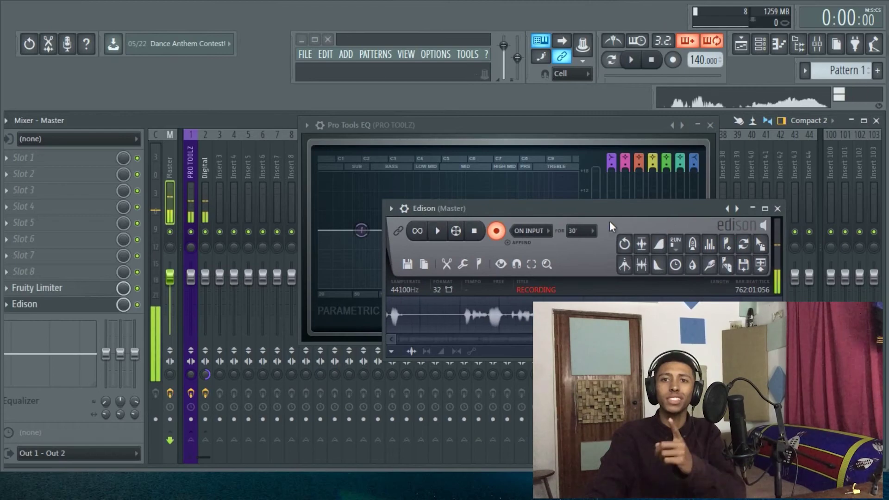